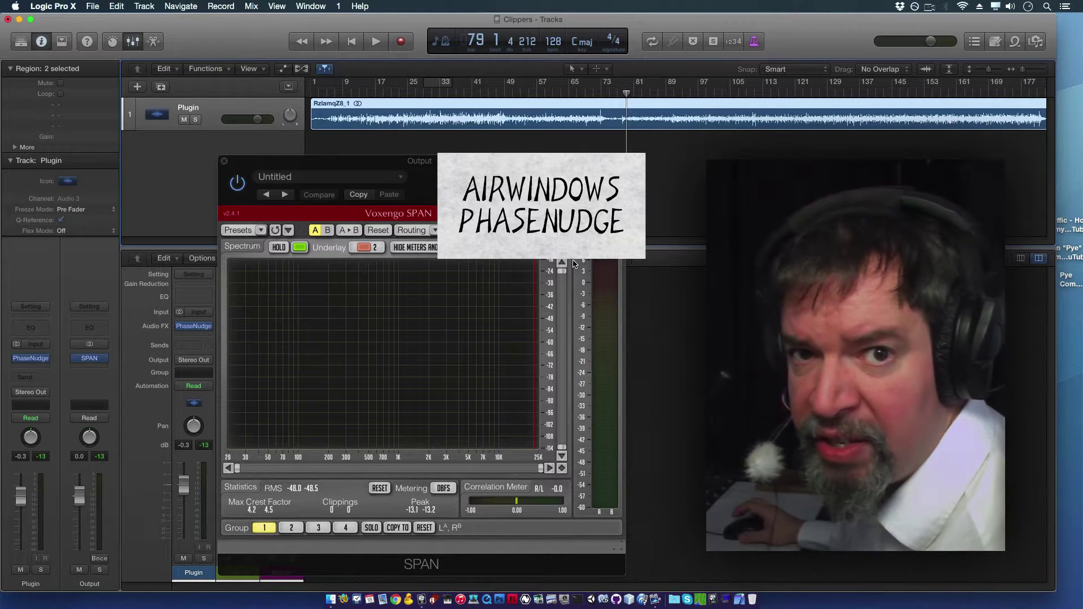
# - Open the PhaseNudge plugin window and arrange it beside the SPAN analyser window
pyautogui.click(34, 358)
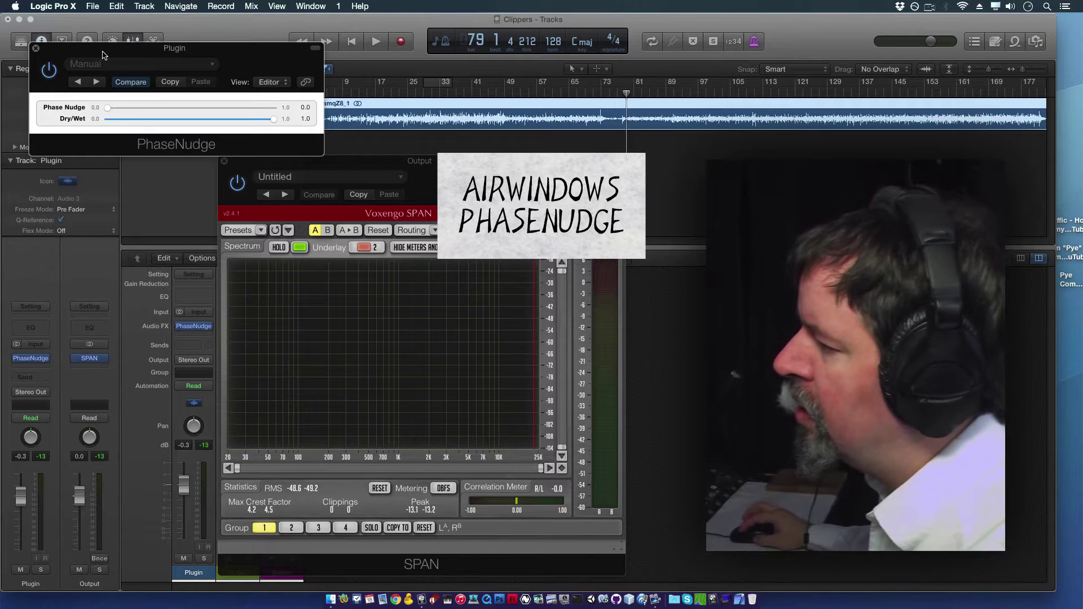
pyautogui.moveTo(94, 52); pyautogui.dragTo(88, 52)
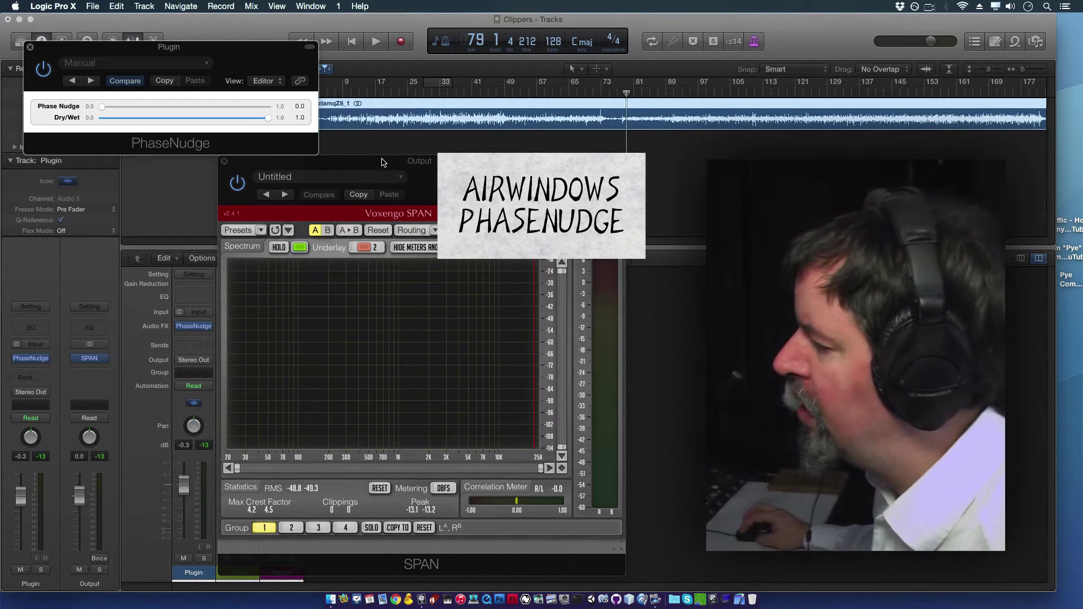
pyautogui.moveTo(381, 162); pyautogui.dragTo(374, 153)
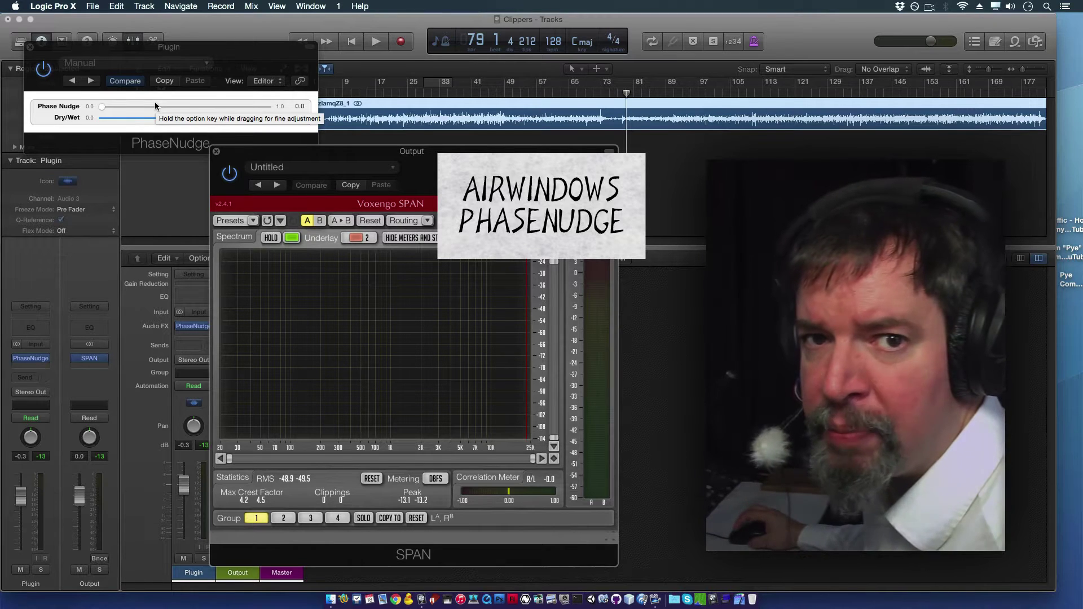
# - Start the track playing so SPAN shows its live spectrum, with Phase Nudge still at 0.0
pyautogui.click(376, 43)
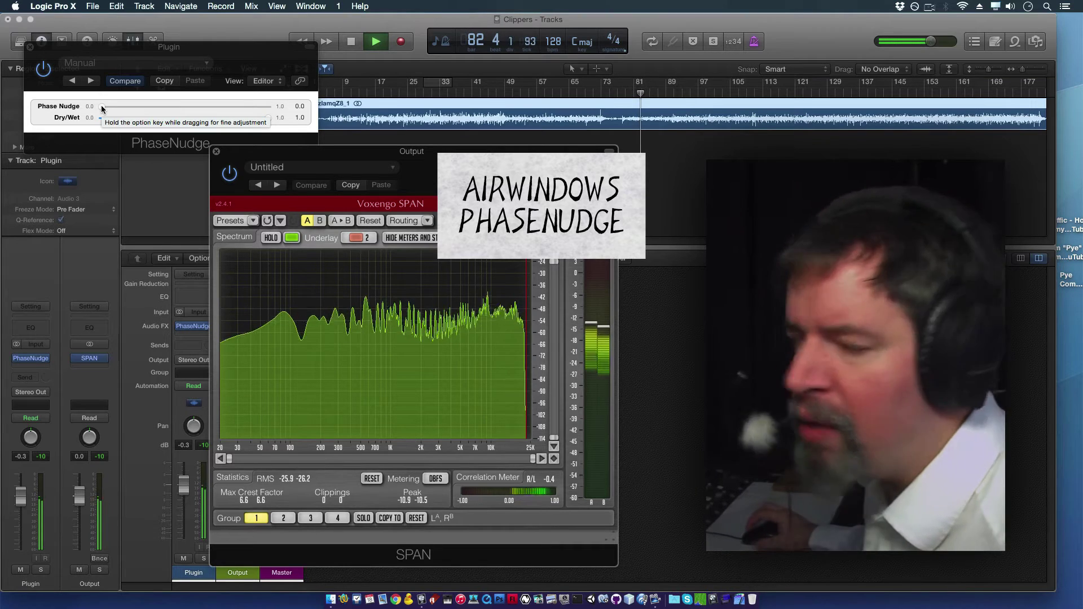
pyautogui.click(352, 41)
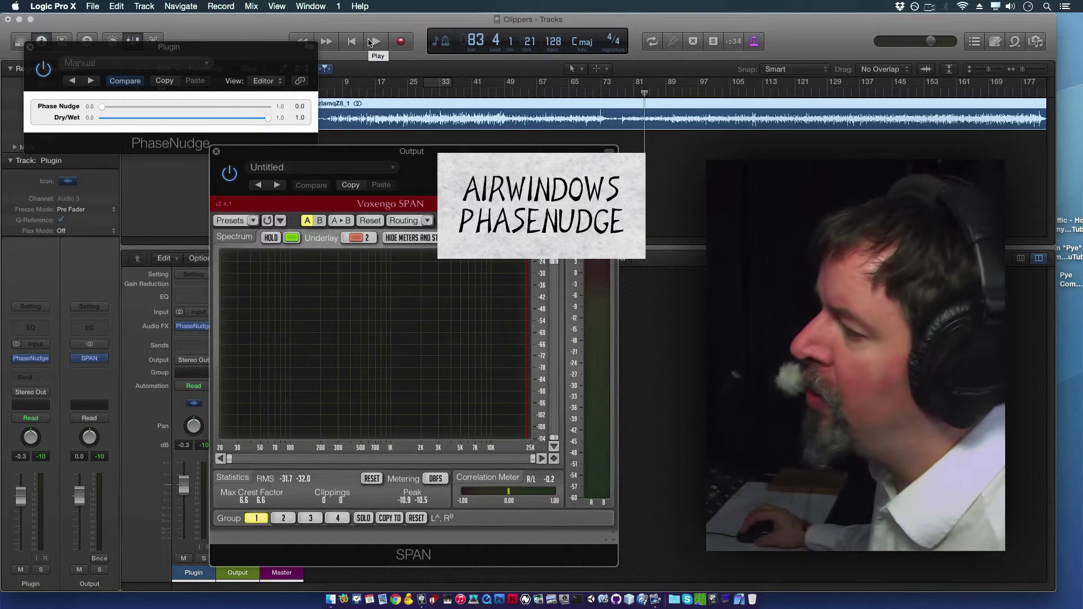
pyautogui.click(371, 41)
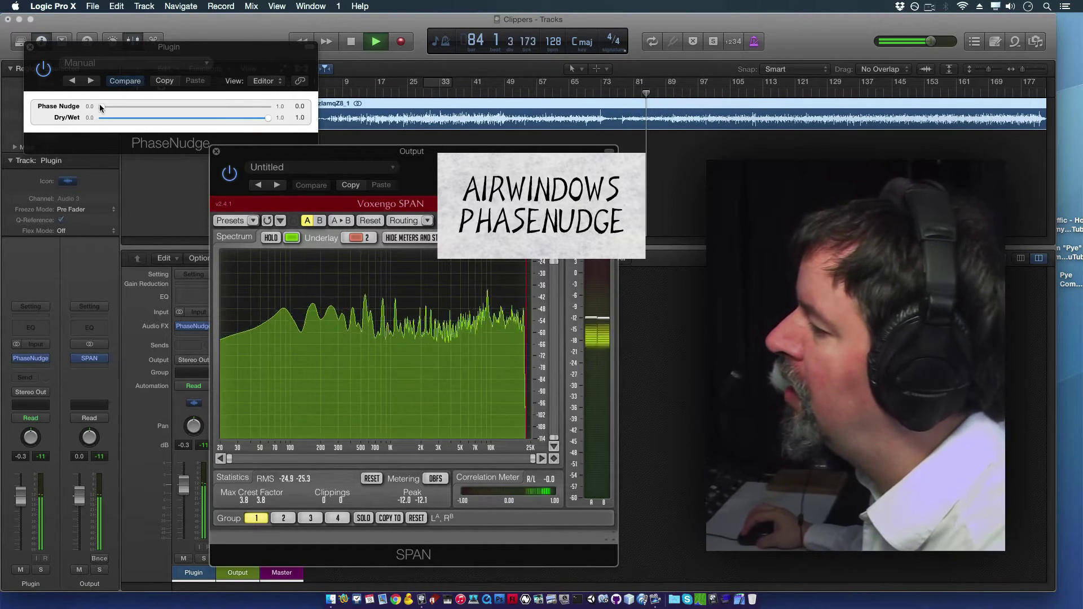
# - Sweep Phase Nudge from 0.0 up to 1.0 during playback, then stop the track
pyautogui.moveTo(101, 107); pyautogui.dragTo(177, 107)
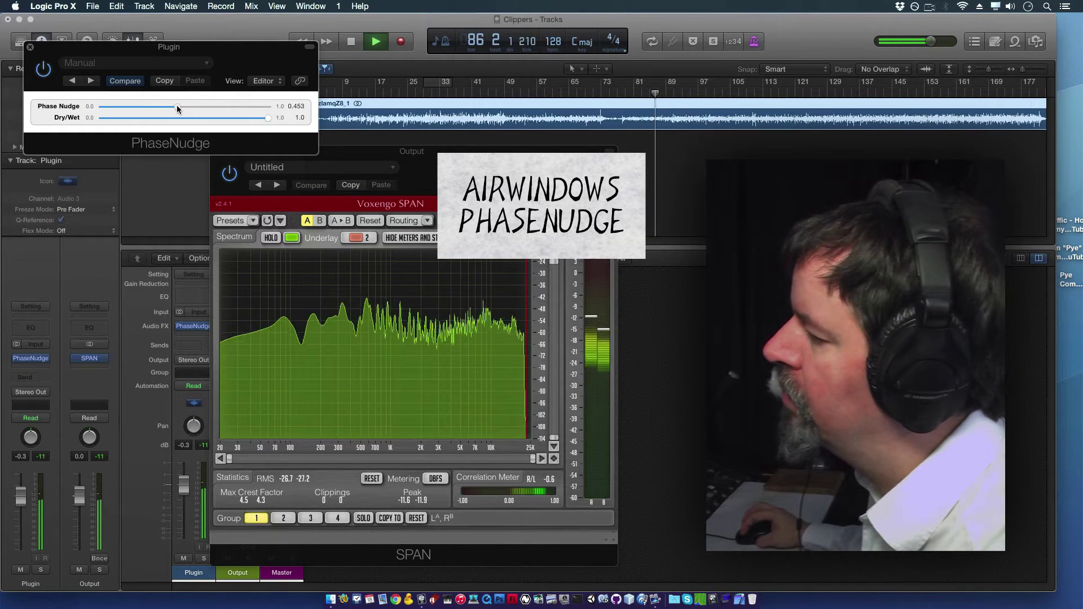
pyautogui.moveTo(177, 107); pyautogui.dragTo(273, 106)
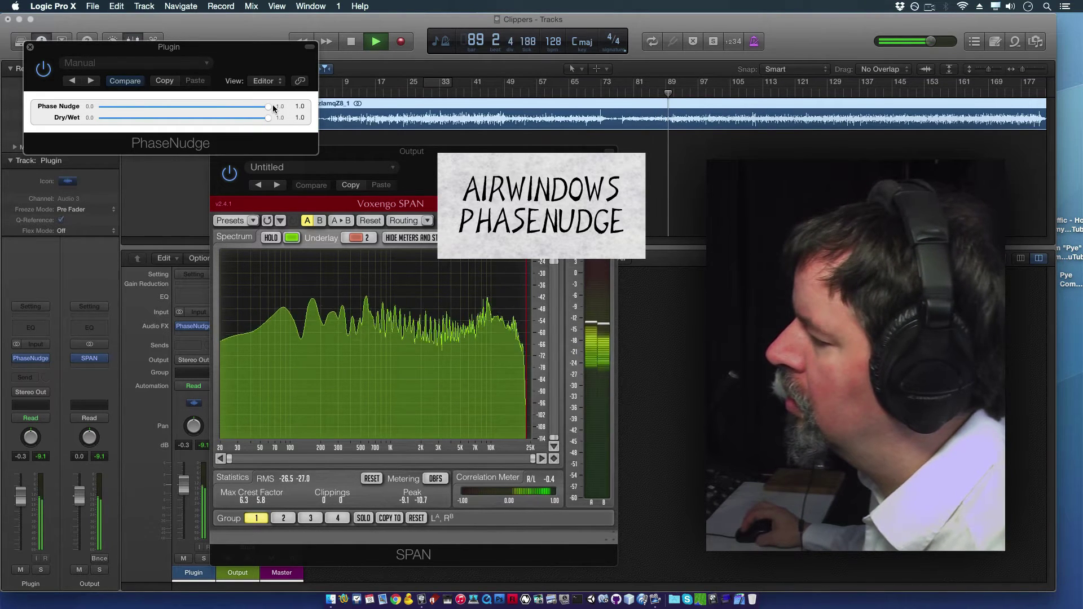
pyautogui.click(352, 42)
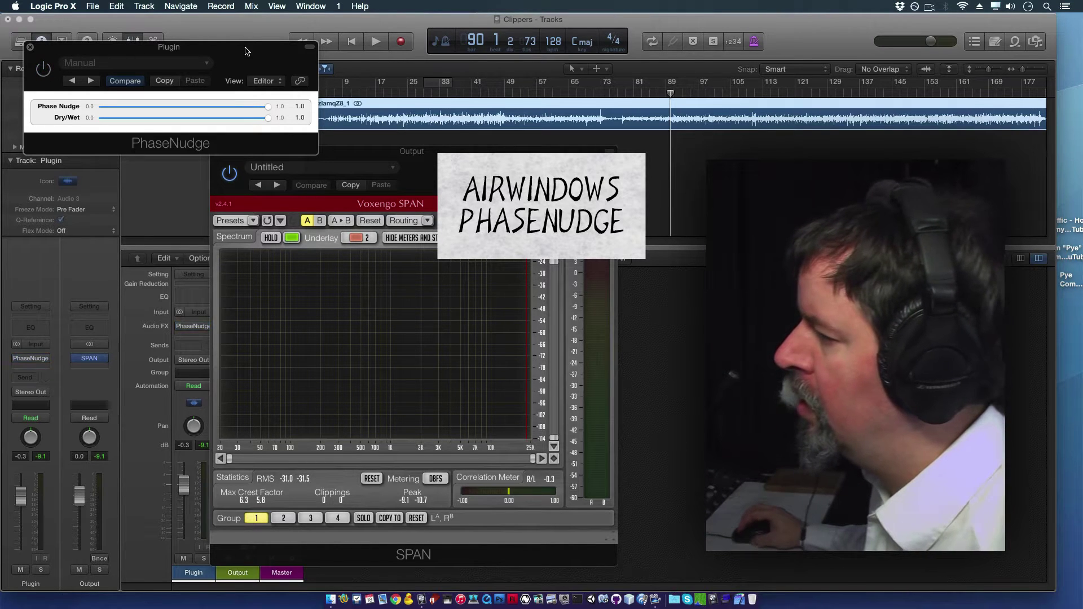
# - Play the track while switching PhaseNudge on, off and on again, then stop playback
pyautogui.click(376, 41)
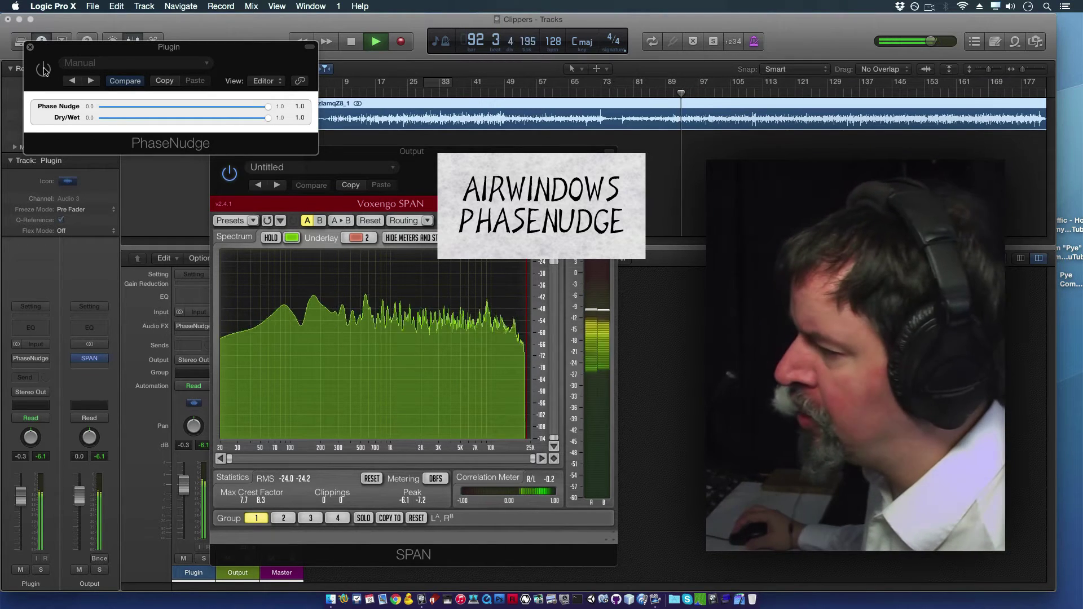
pyautogui.click(43, 69)
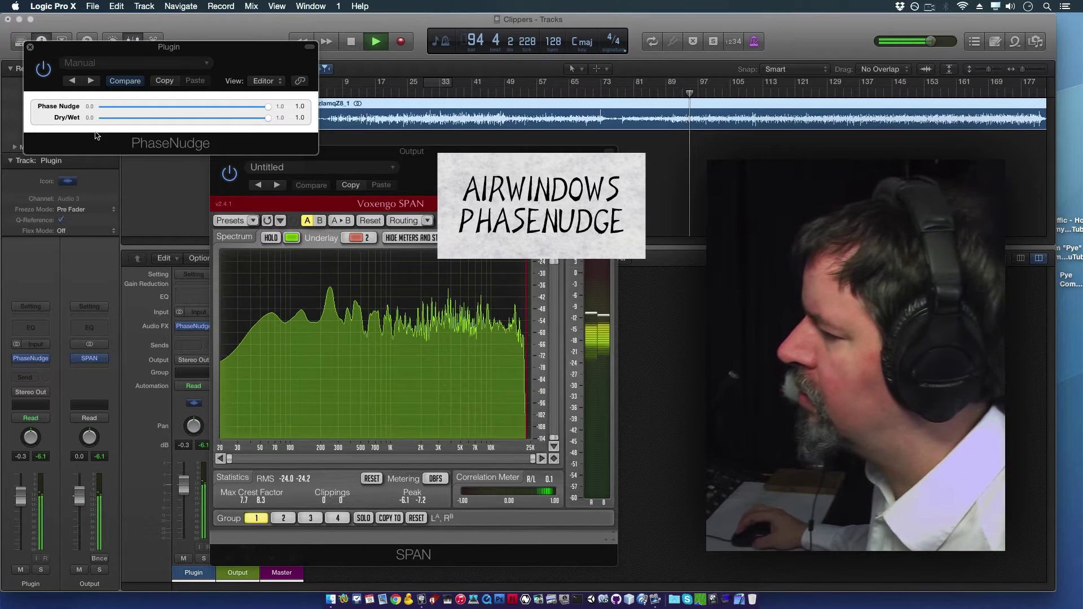
pyautogui.click(44, 71)
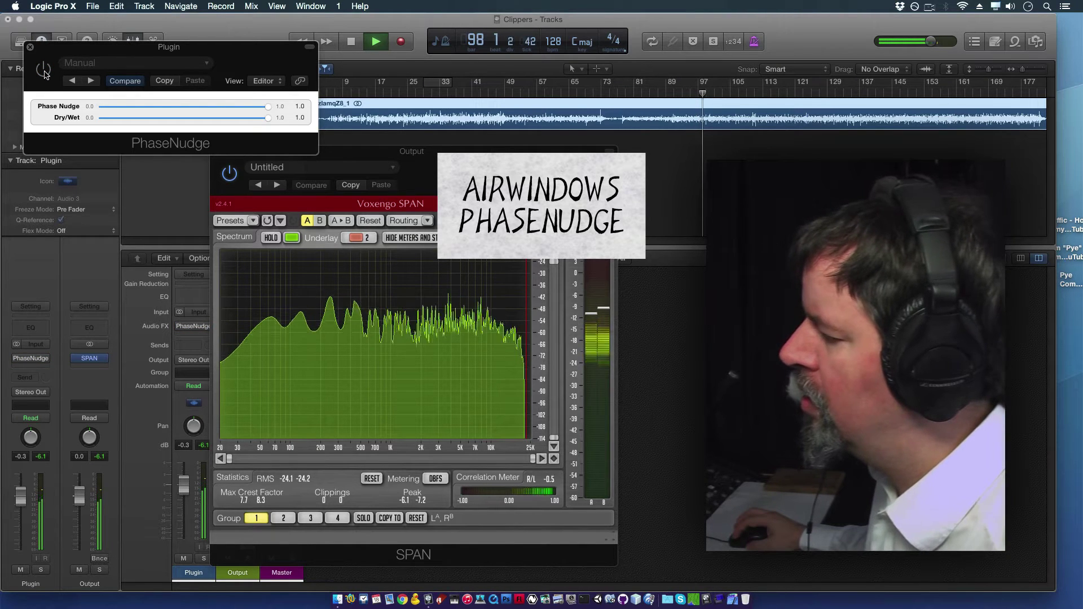
pyautogui.click(44, 71)
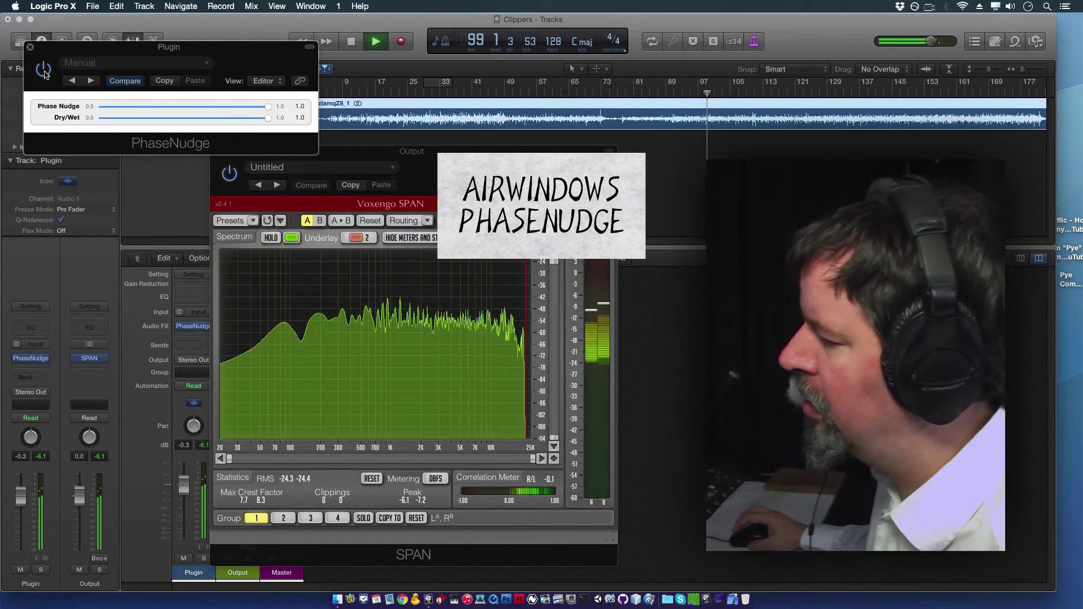
pyautogui.click(354, 42)
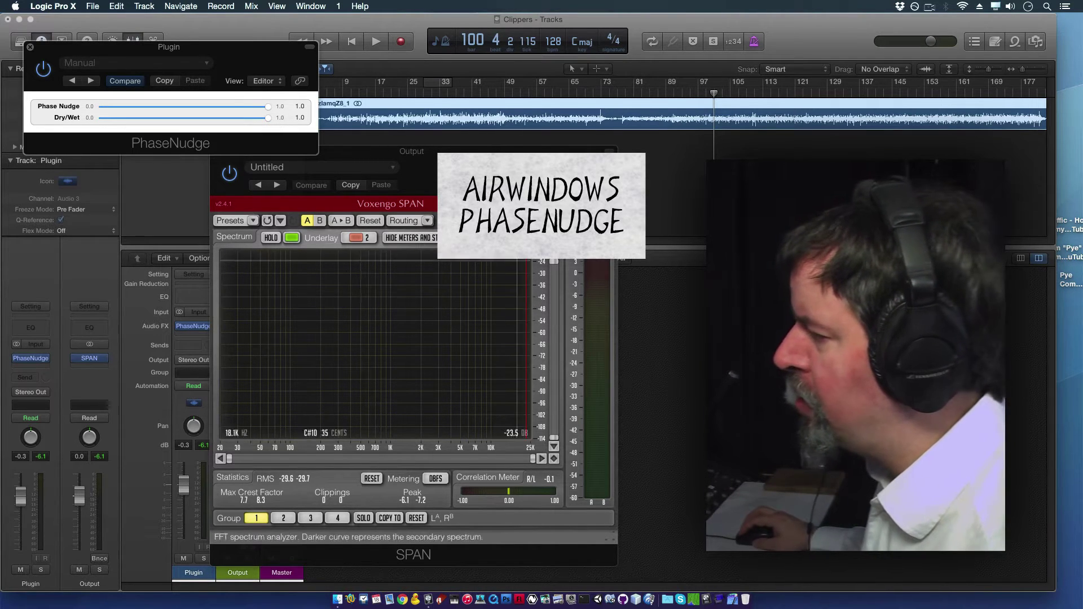
# - Set Phase Nudge to about 0.185 and bypass PhaseNudge
pyautogui.click(102, 107)
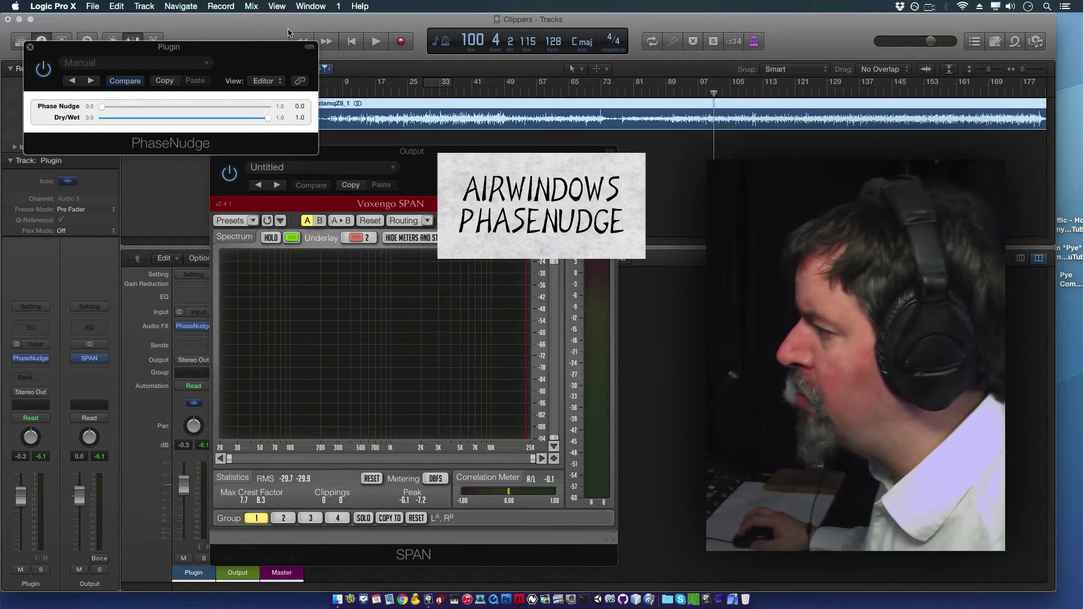
pyautogui.click(133, 107)
pyautogui.click(50, 70)
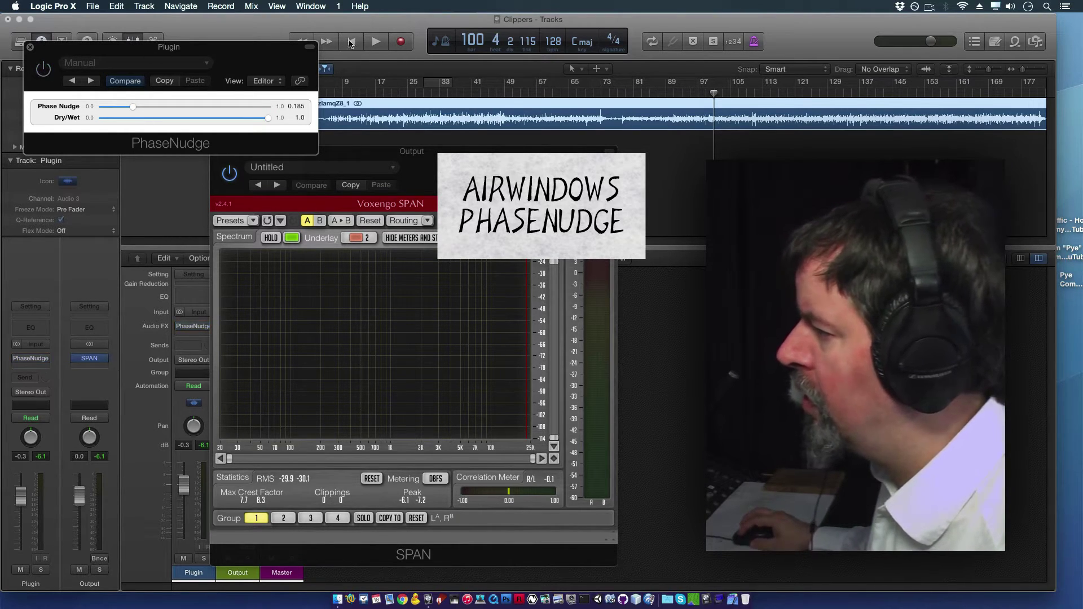
# - Play the track comparing PhaseNudge active and bypassed, then stop with it on
pyautogui.click(376, 43)
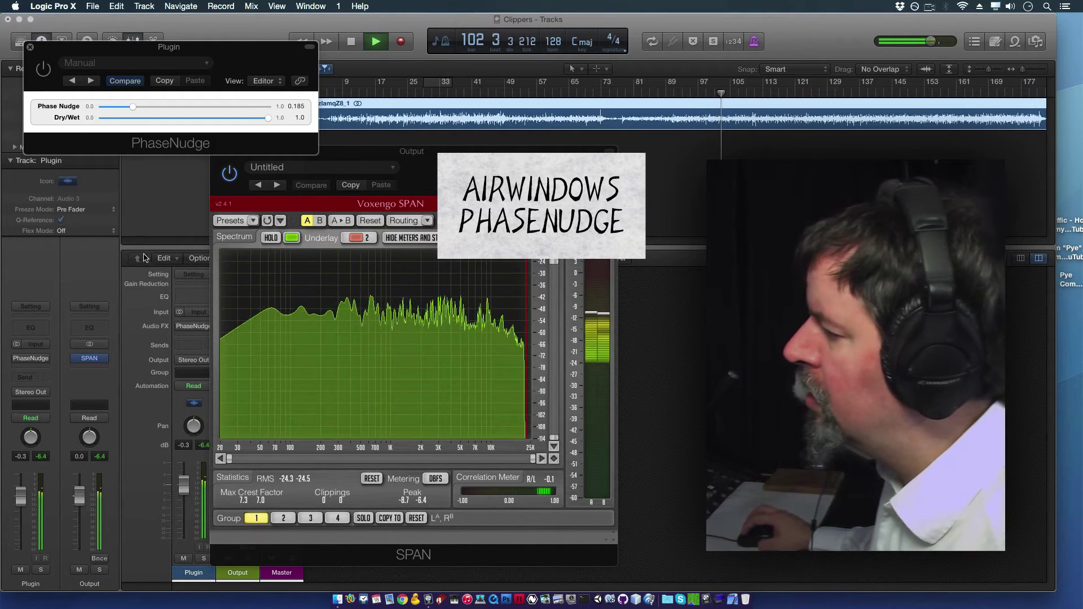
pyautogui.click(44, 70)
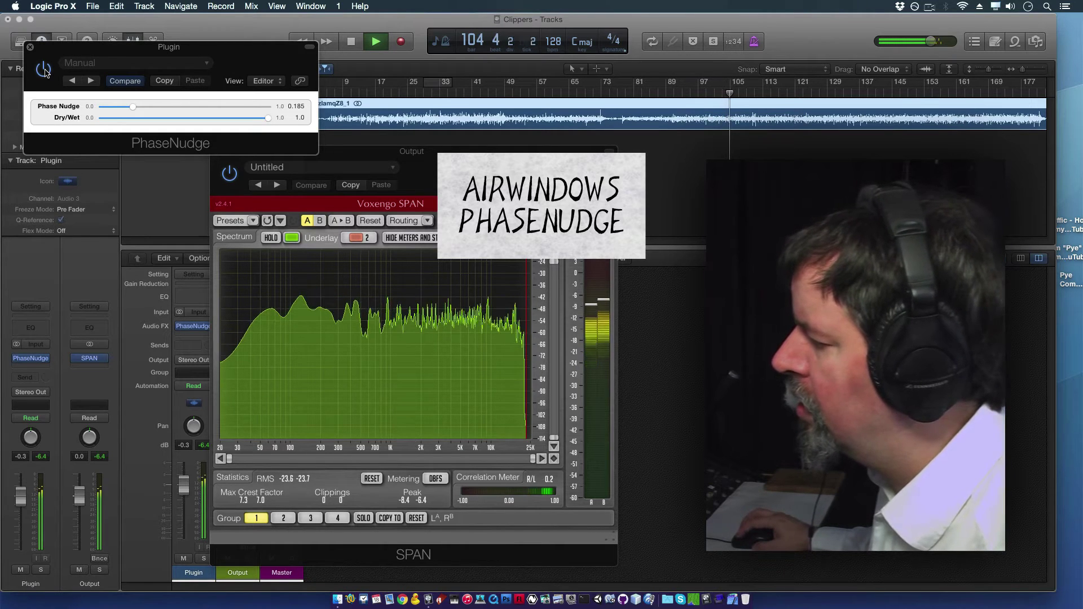
pyautogui.click(44, 69)
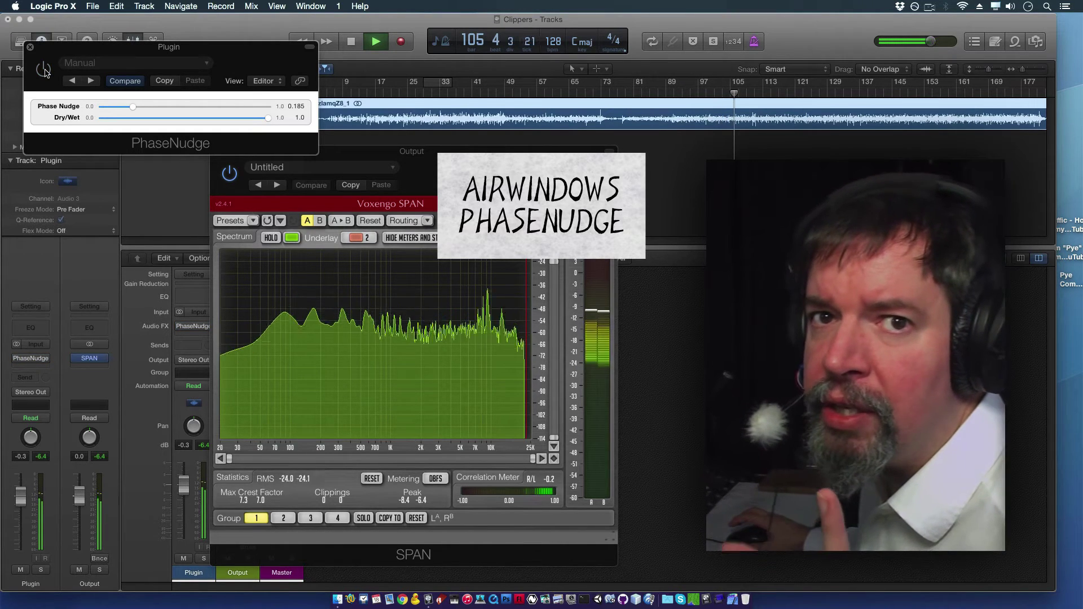
pyautogui.click(44, 70)
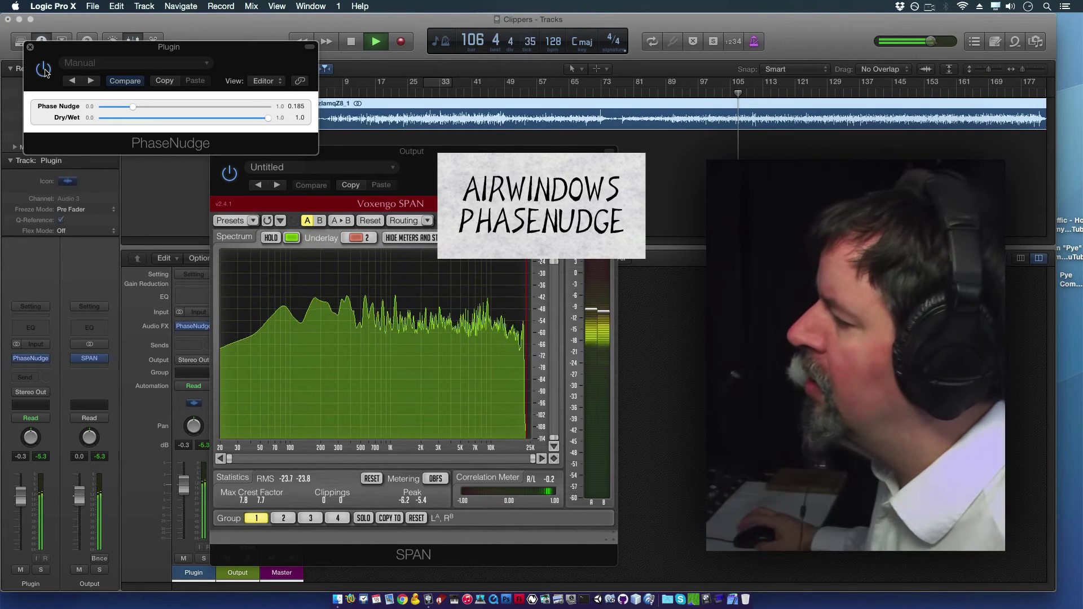
pyautogui.click(352, 43)
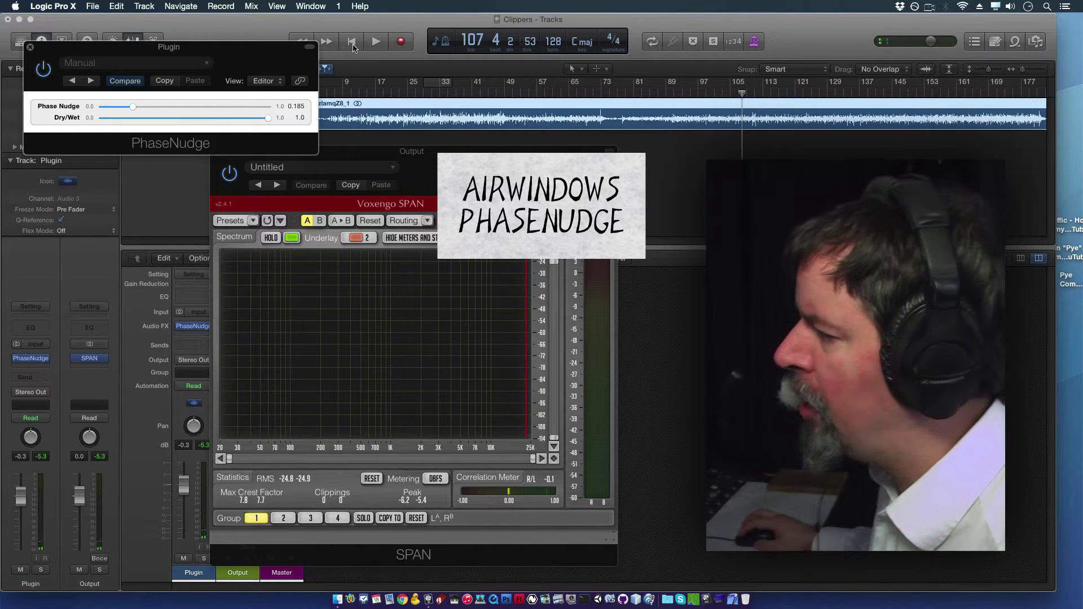
# - Restart playback and sweep Phase Nudge down to 0.0, then up to 0.371
pyautogui.click(375, 41)
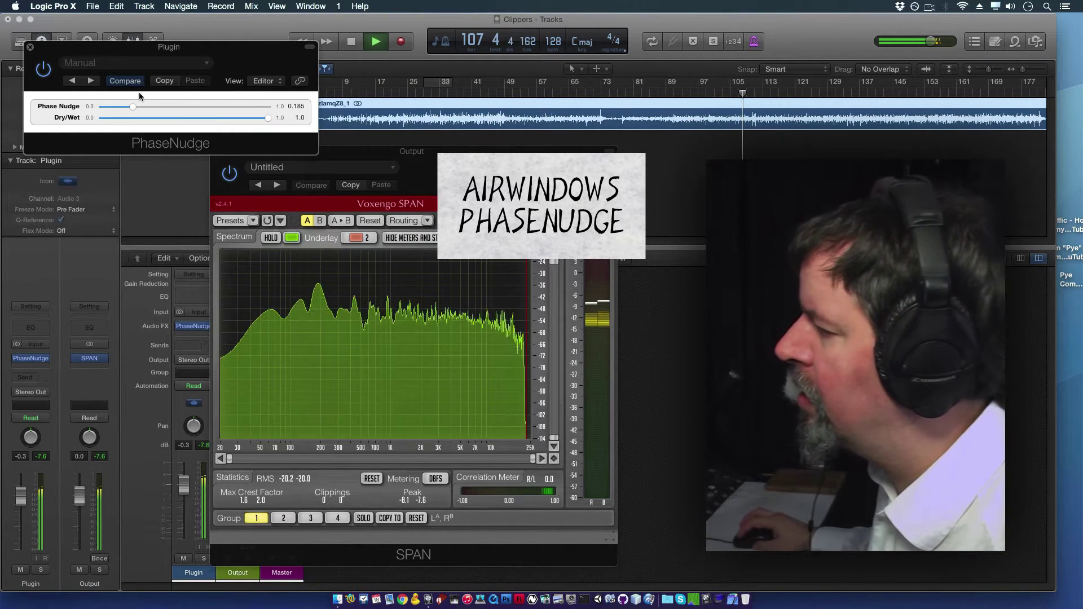
pyautogui.moveTo(132, 104); pyautogui.dragTo(93, 106)
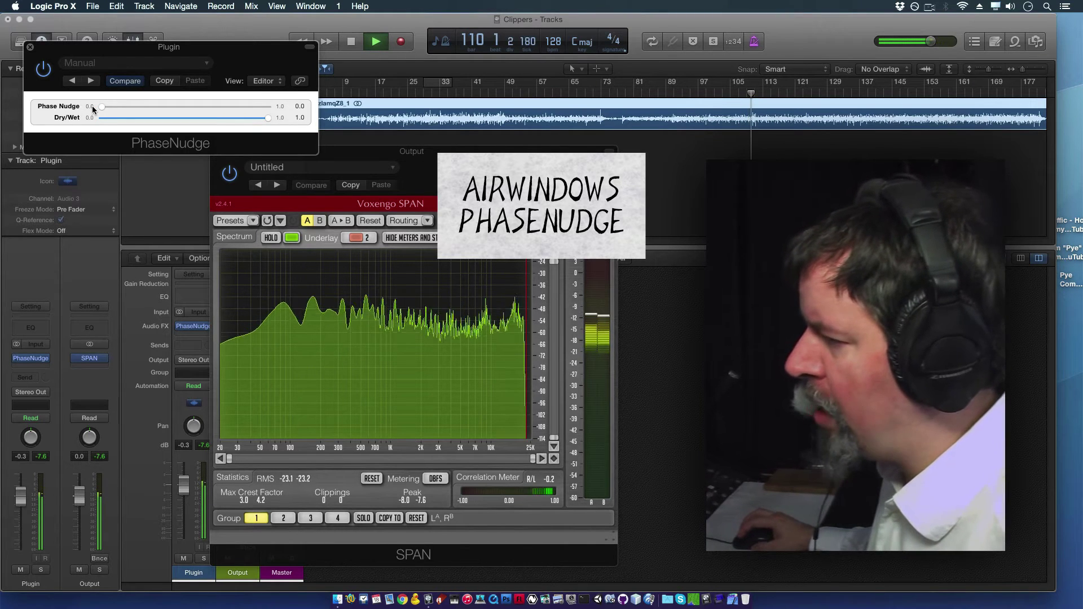
pyautogui.moveTo(92, 106); pyautogui.dragTo(164, 107)
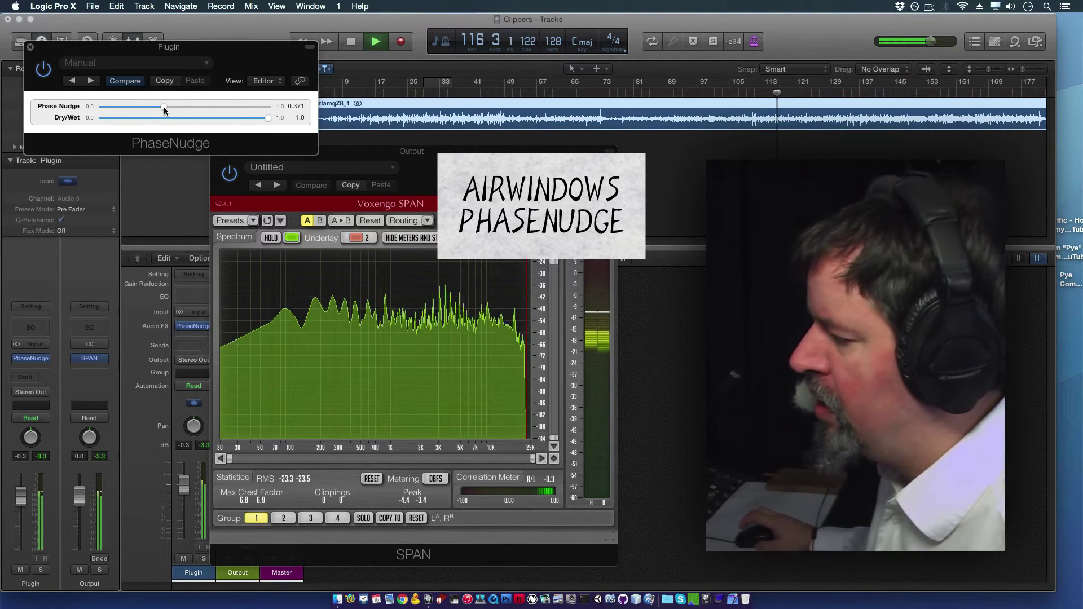
# - Bypass PhaseNudge, re-enable it, and stop playback with Phase Nudge at 0.371
pyautogui.click(49, 70)
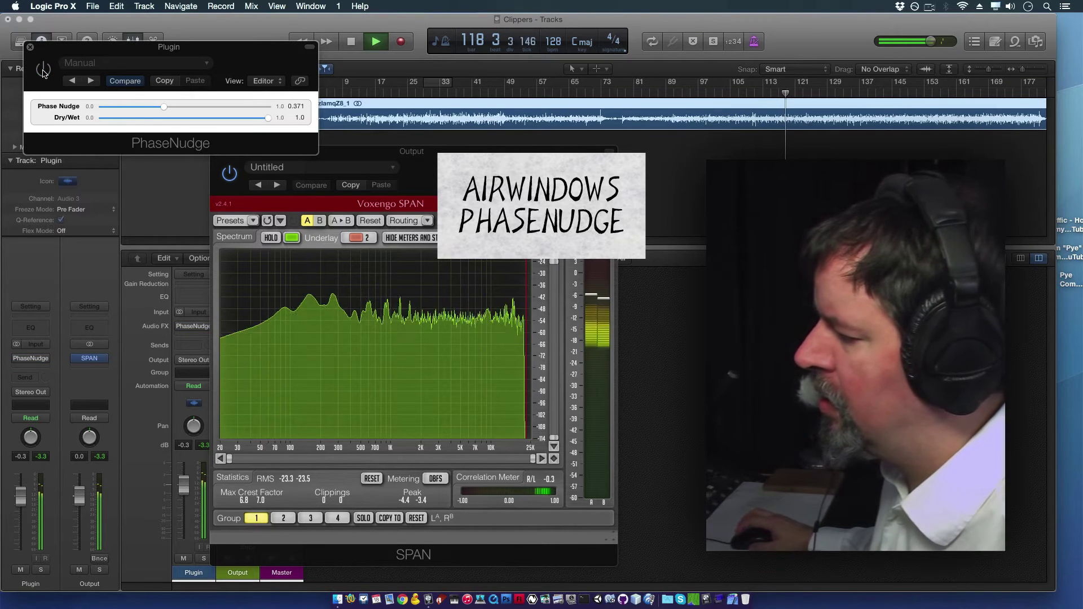
pyautogui.click(44, 70)
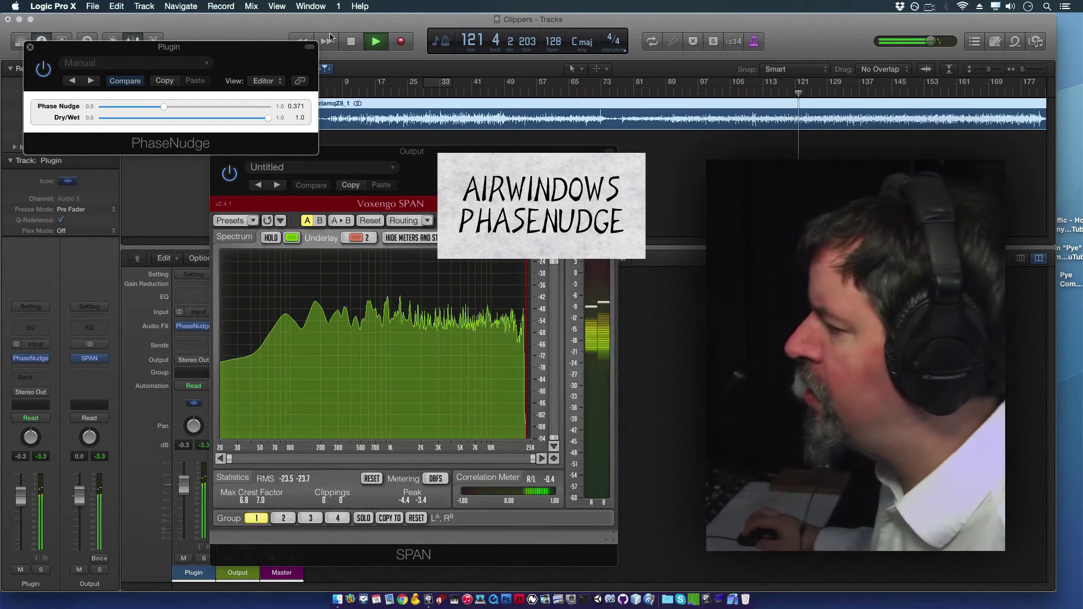
pyautogui.click(351, 43)
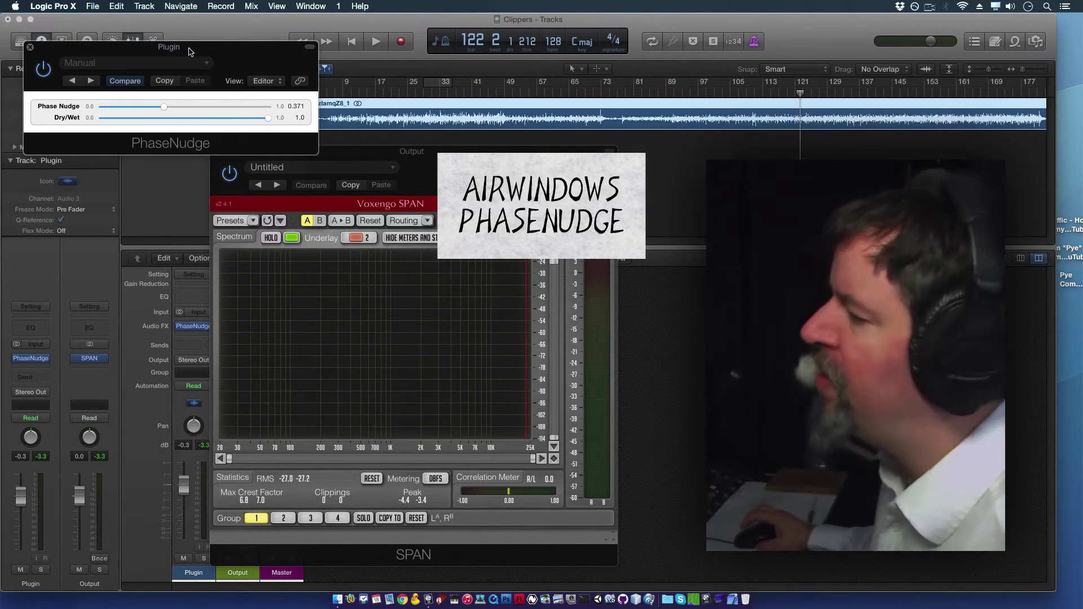
# - Restart playback and raise Phase Nudge from 0.371 to 0.668
pyautogui.click(376, 42)
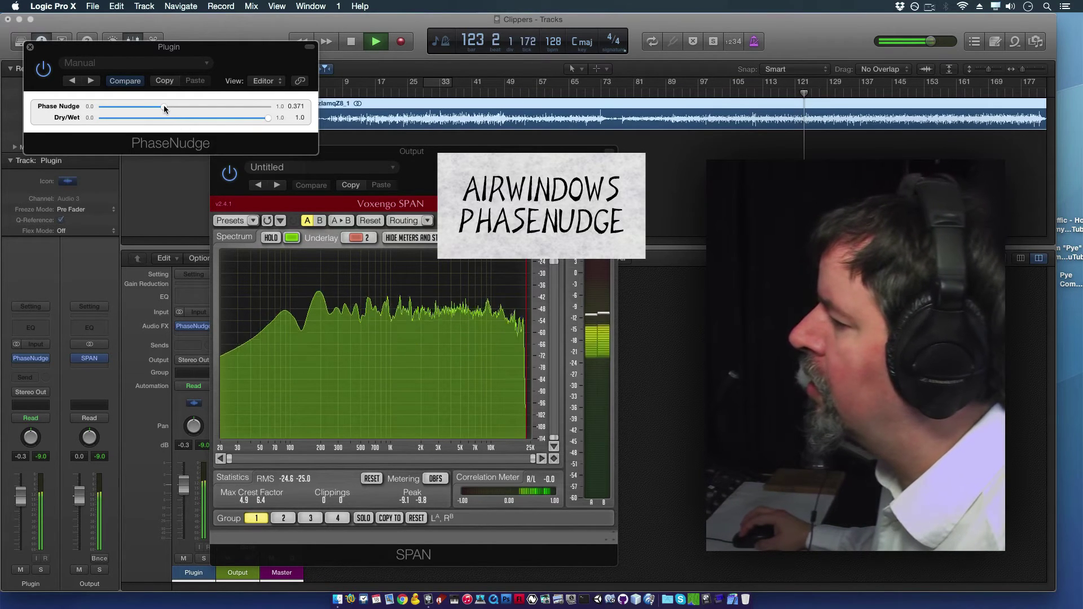
pyautogui.click(163, 106)
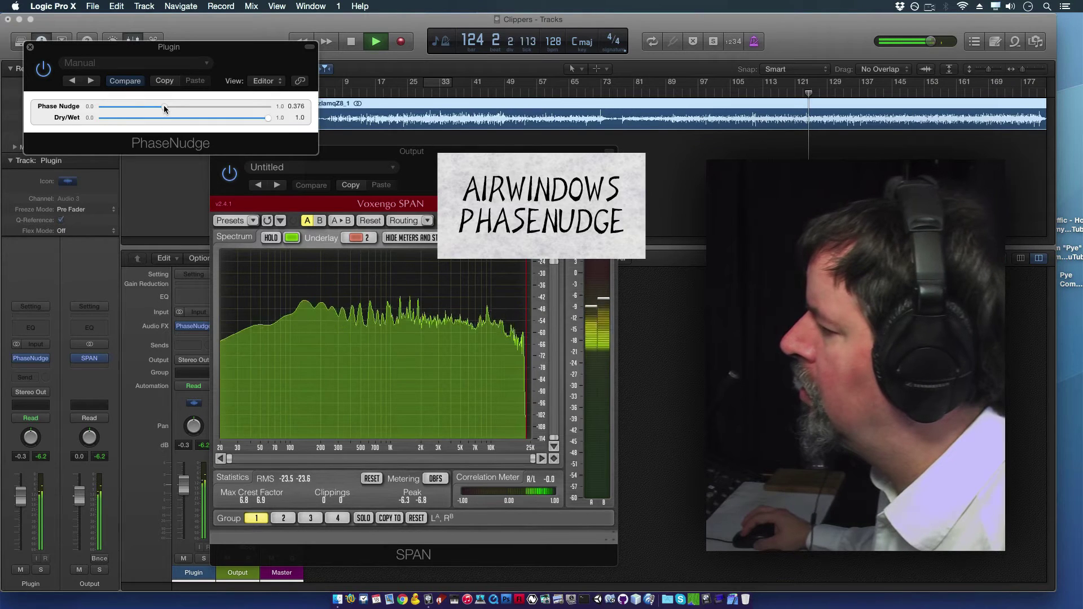
pyautogui.moveTo(163, 106); pyautogui.dragTo(212, 106)
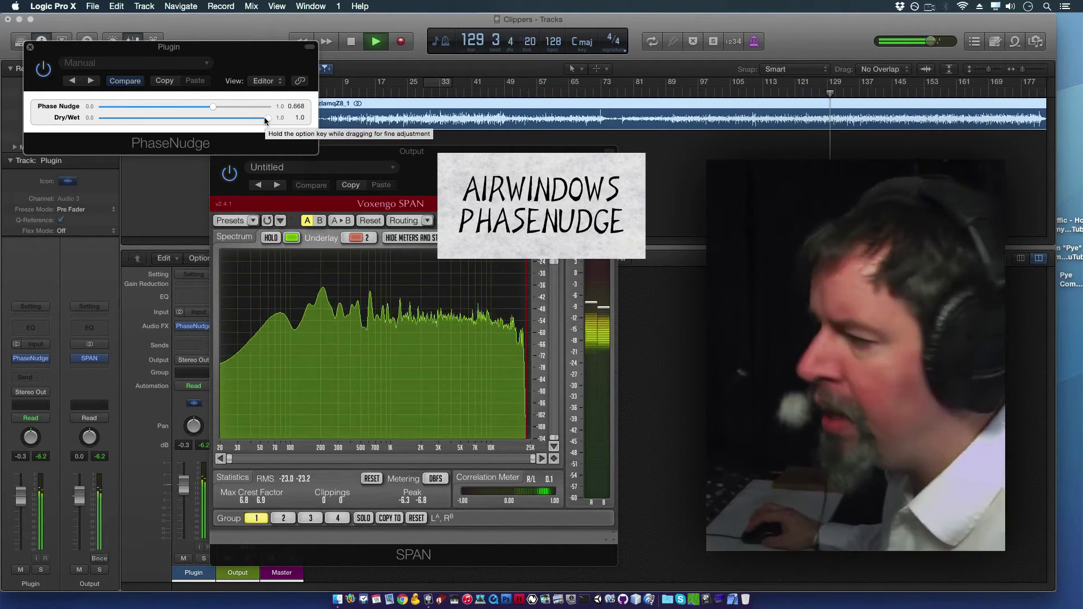
# - Sweep Dry/Wet fully dry, back toward wet, and leave it at 0.382
pyautogui.moveTo(264, 117); pyautogui.dragTo(93, 117)
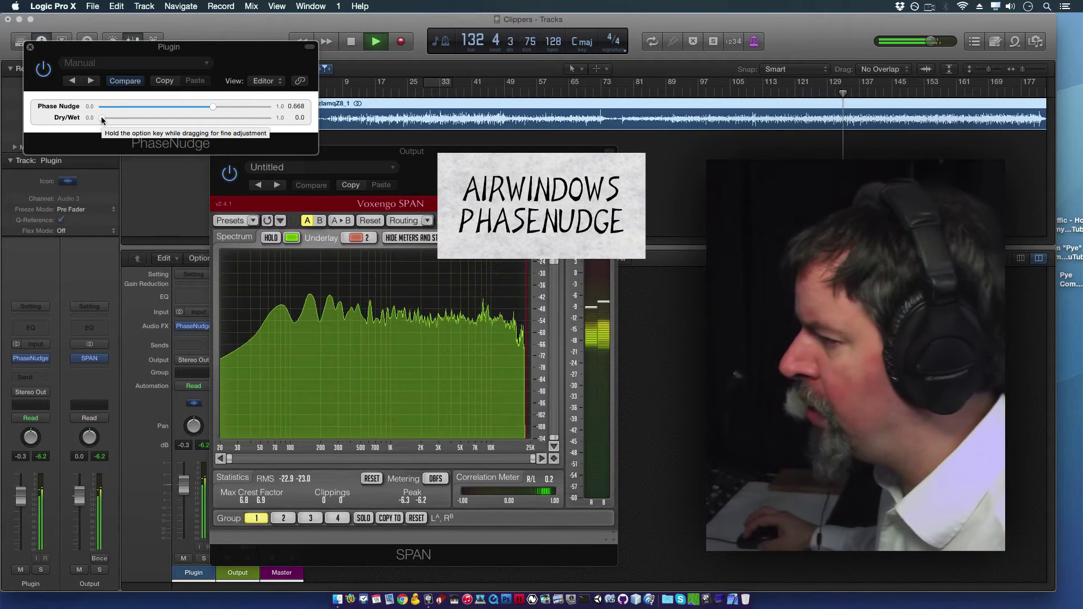
pyautogui.moveTo(102, 119); pyautogui.dragTo(266, 117)
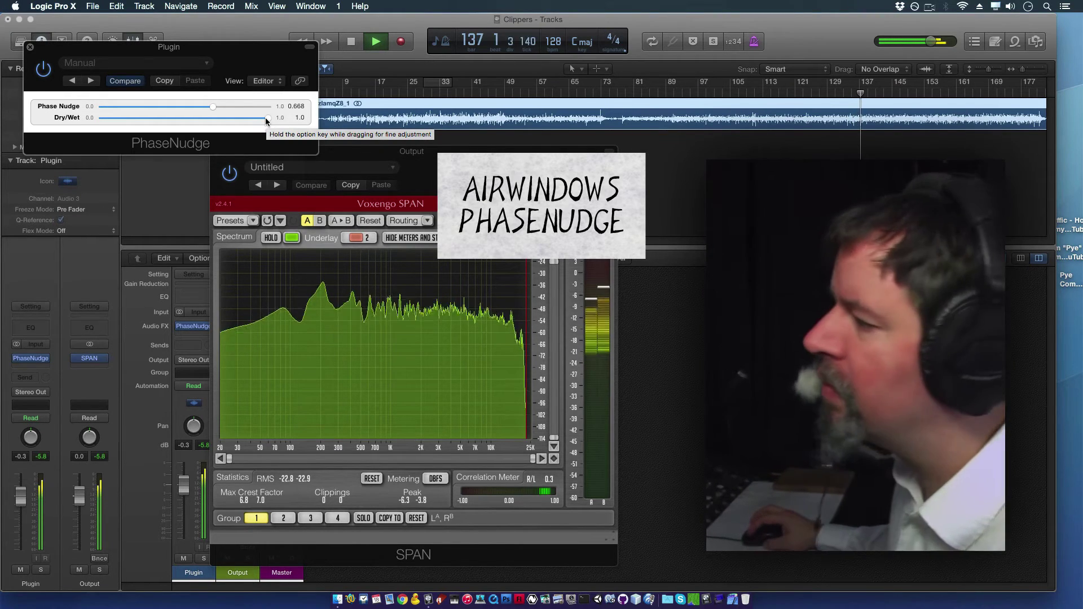
pyautogui.moveTo(265, 117); pyautogui.dragTo(166, 120)
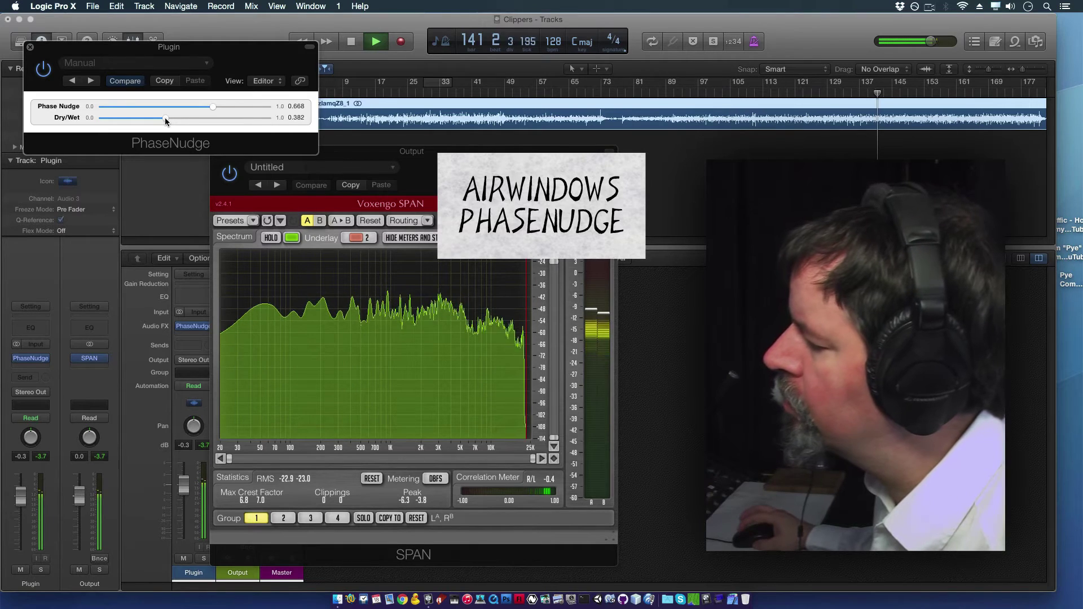
# - Bring Dry/Wet from 0.373 back to 1.0 during playback, then stop the track
pyautogui.moveTo(167, 120); pyautogui.dragTo(164, 122)
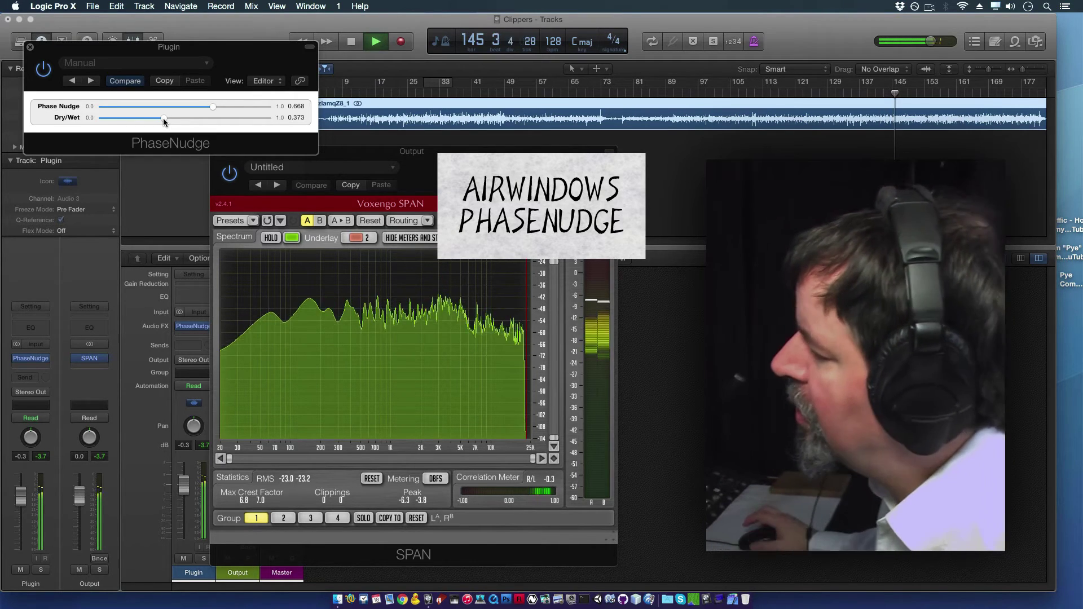
pyautogui.click(349, 43)
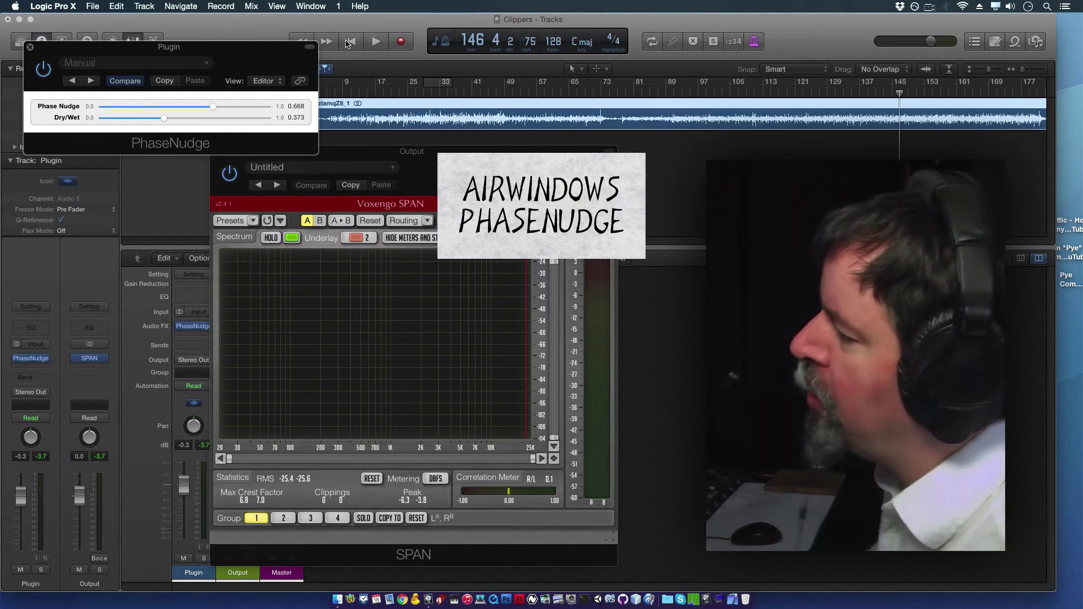
pyautogui.click(375, 41)
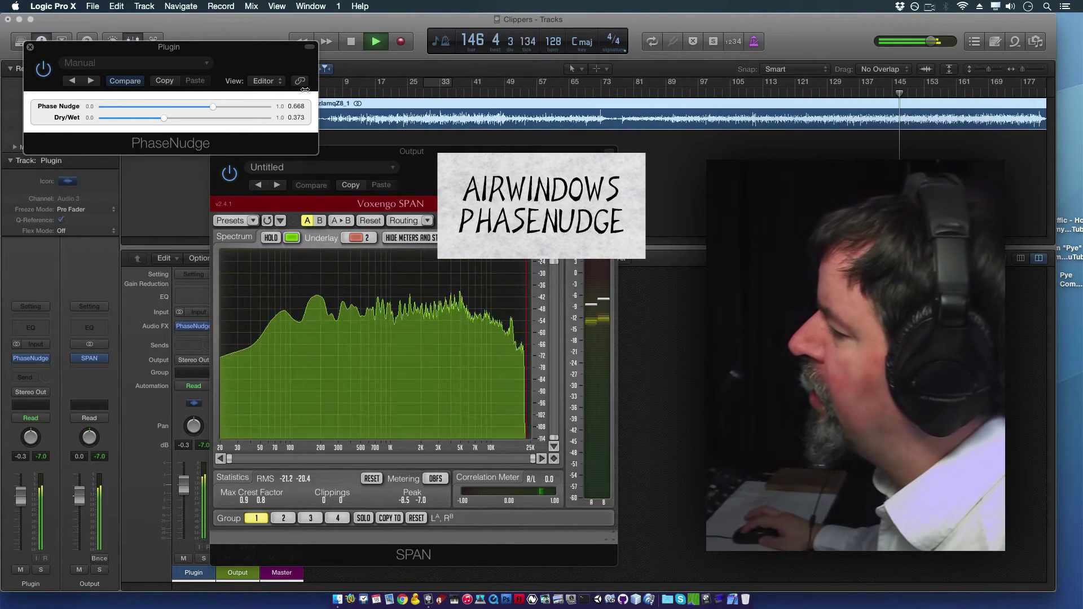
pyautogui.moveTo(164, 117); pyautogui.dragTo(309, 134)
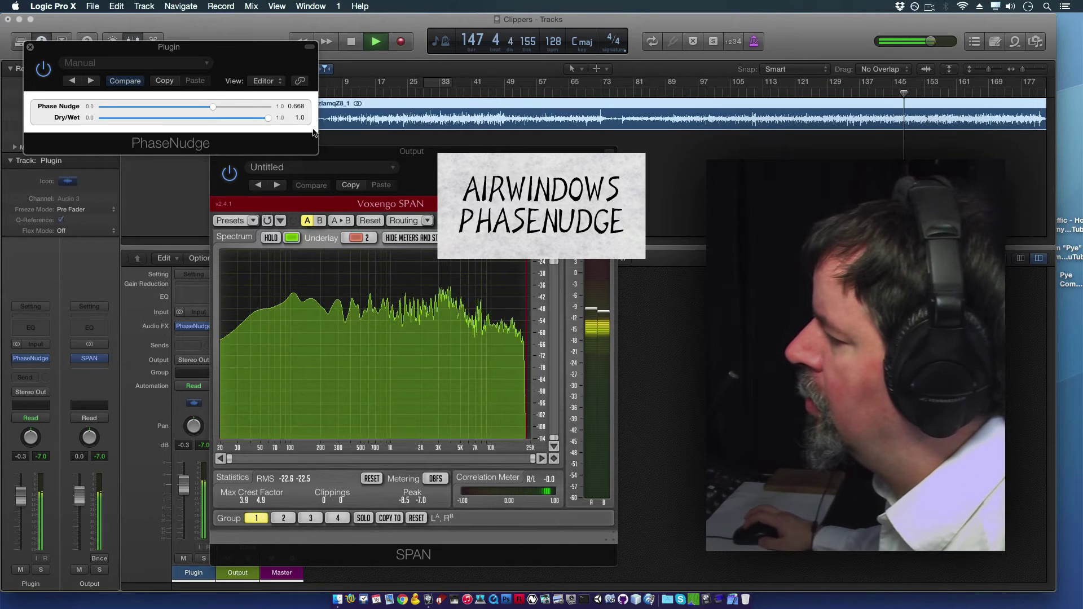
pyautogui.click(350, 43)
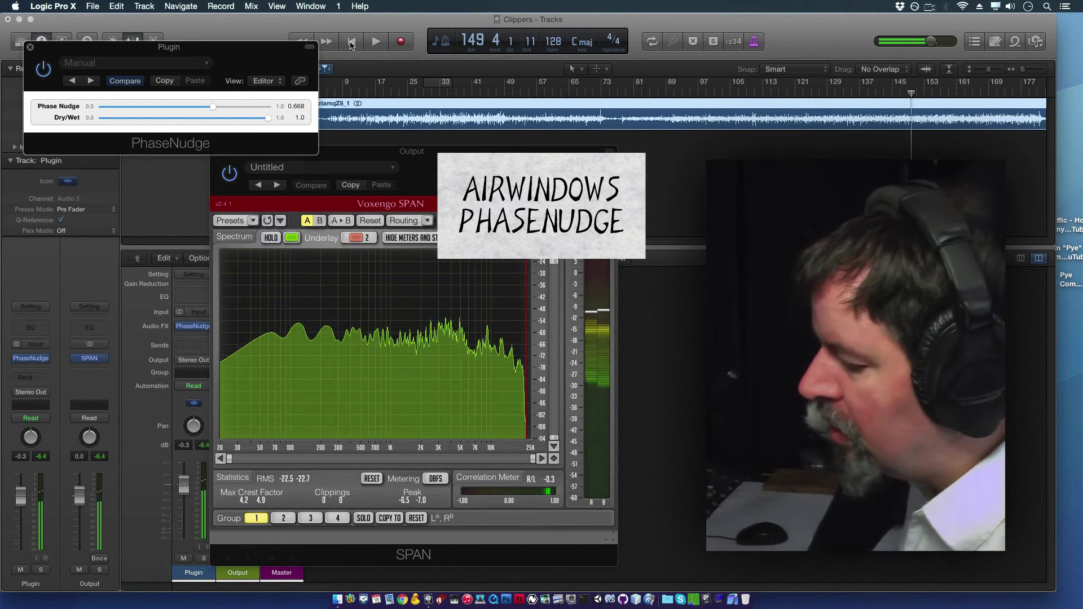